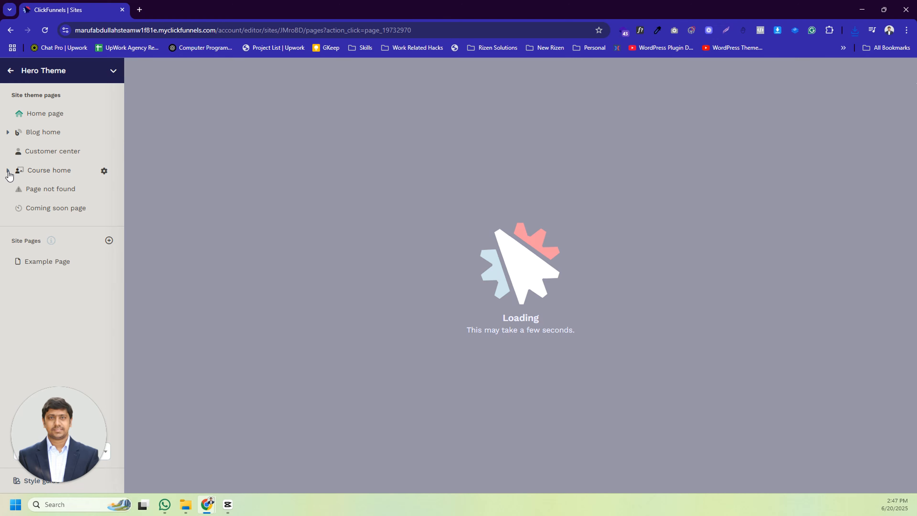
Expand Course home in the site theme pages and view the course home, module lessons and lesson page templates
left_click(7, 170)
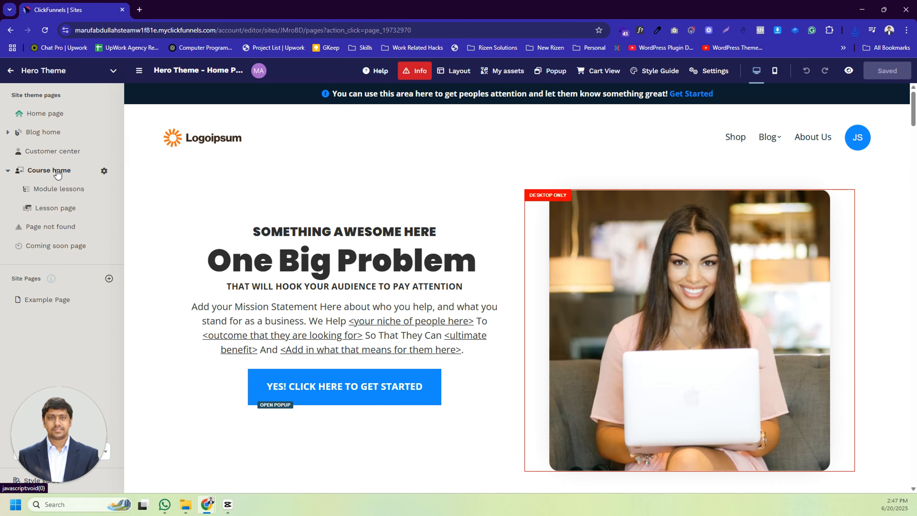
left_click(57, 173)
left_click(51, 190)
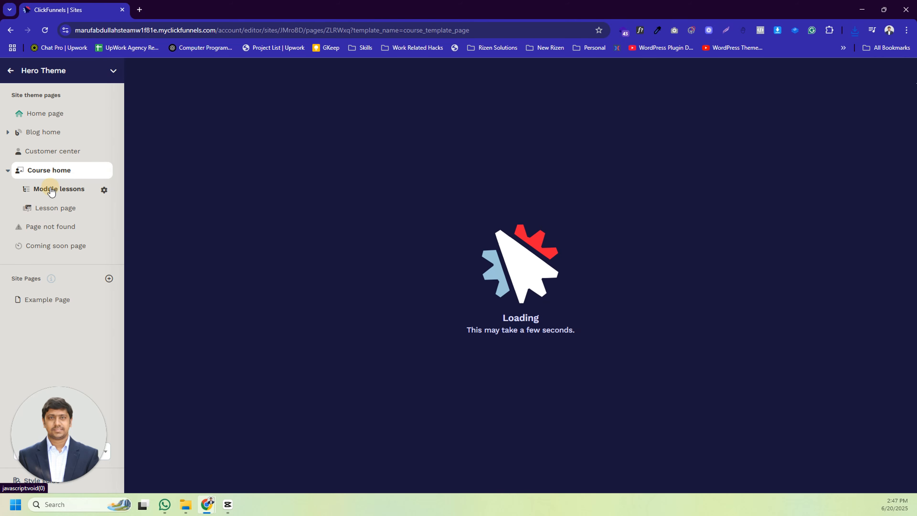
left_click(46, 208)
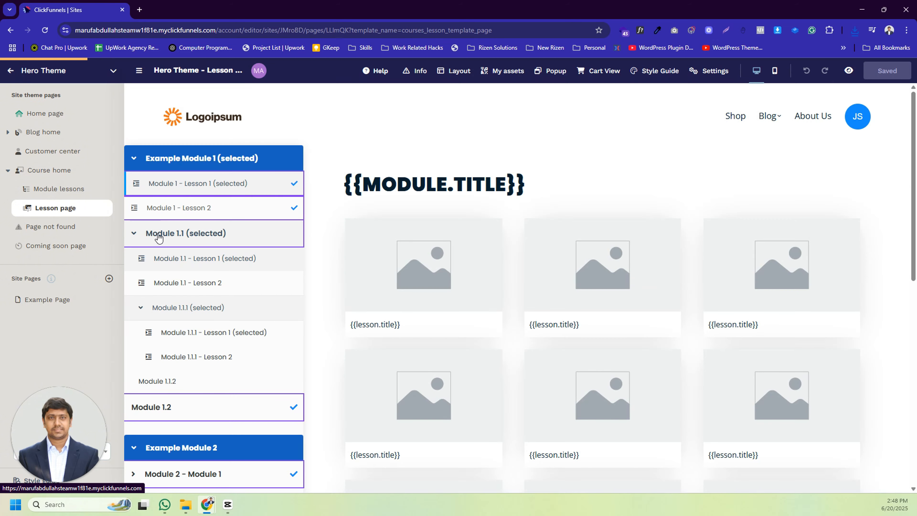
Leave the site editor and open the "Clickfunnels tutorial for beginners" course in the course page editor
left_click(10, 70)
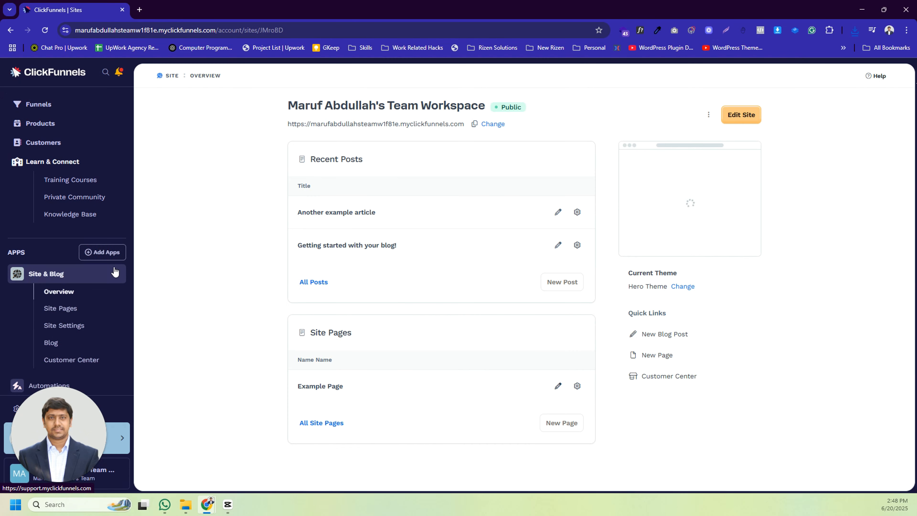
scroll(72, 285, "down", 1)
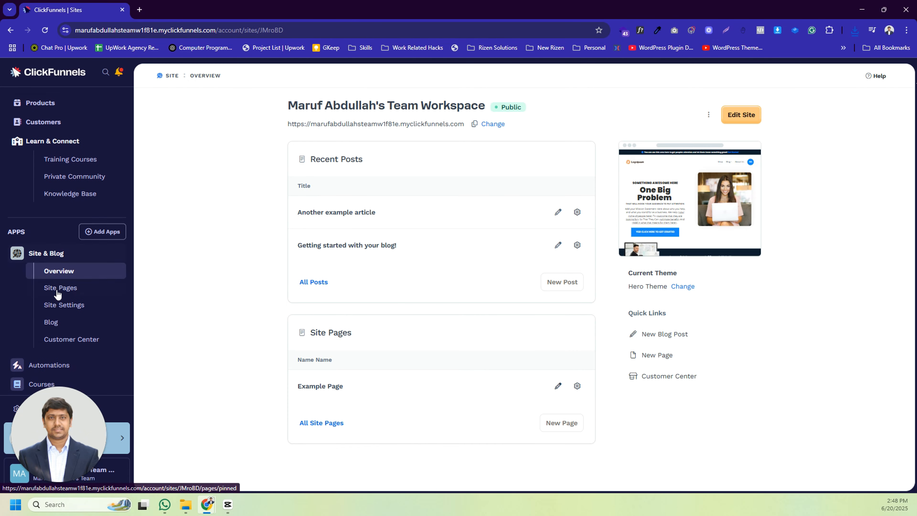
left_click(35, 379)
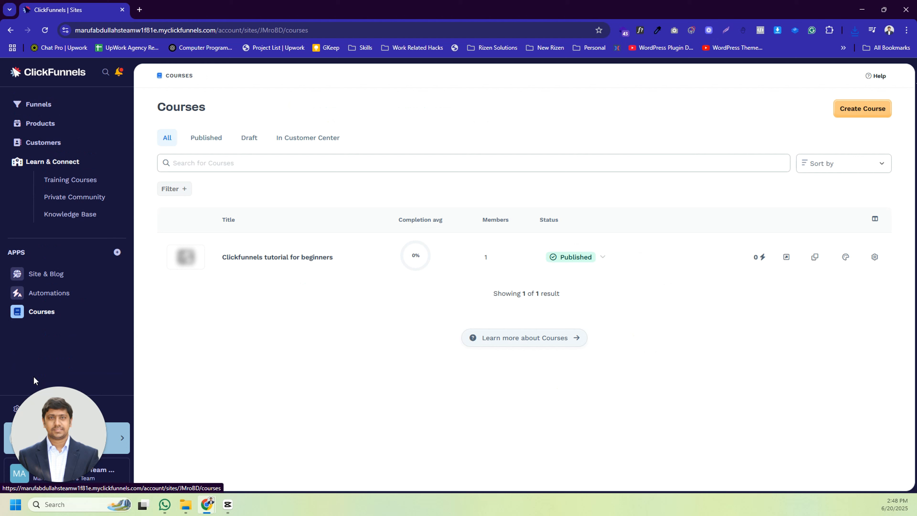
left_click(838, 258)
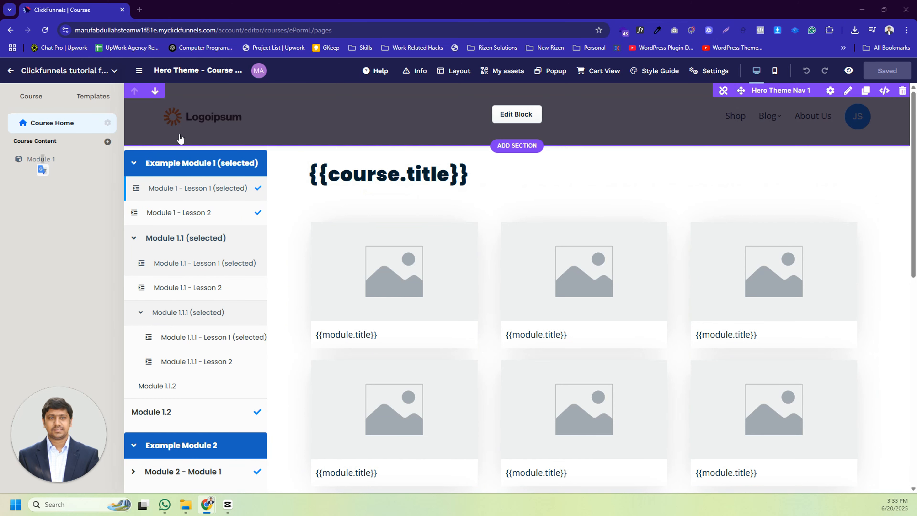
Review the course's default templates and the Course Home page layout from the header block to the footer block
left_click(96, 95)
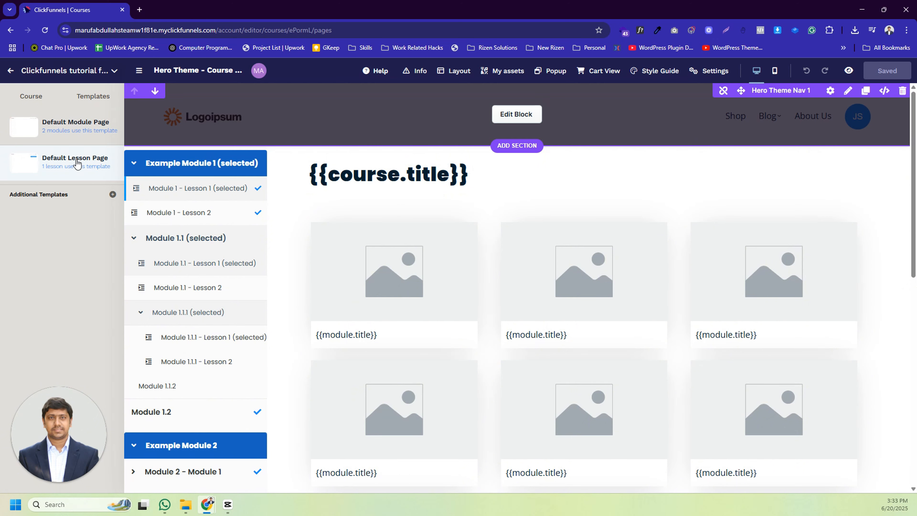
left_click(38, 97)
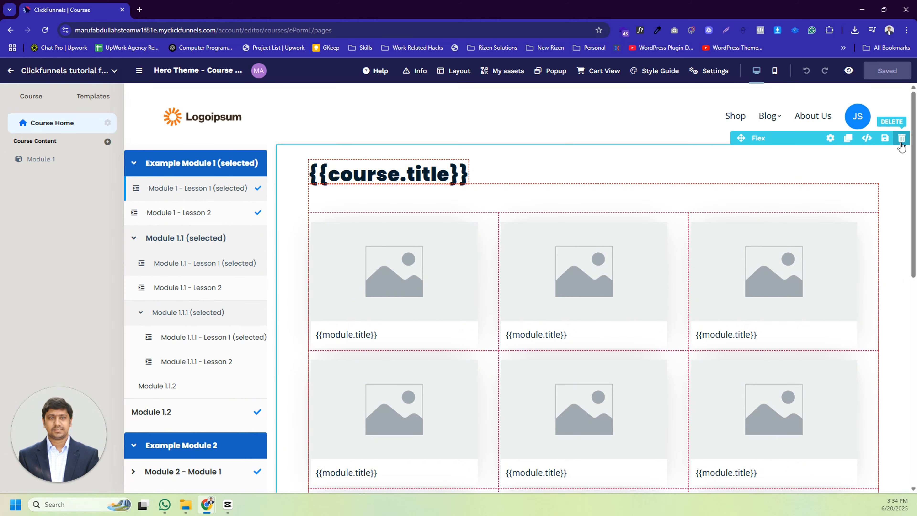
mouse_move(537, 110)
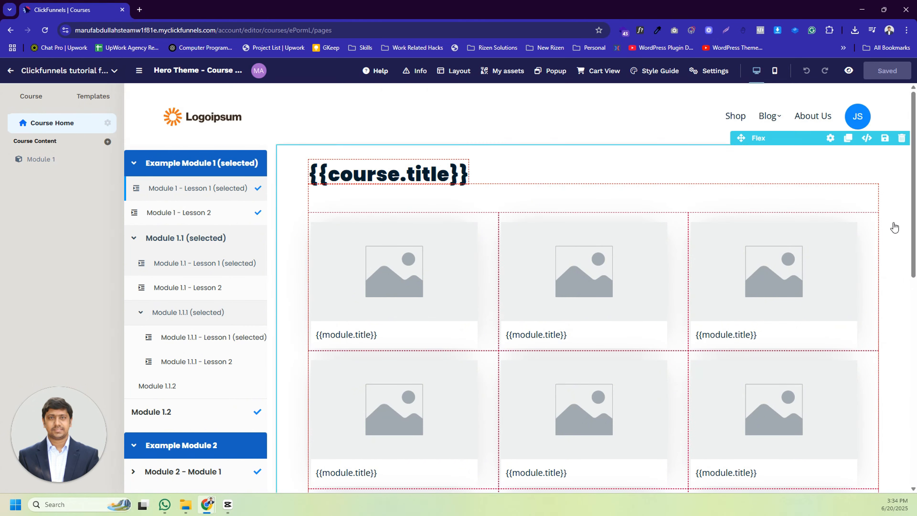
scroll(812, 426, "down", 10)
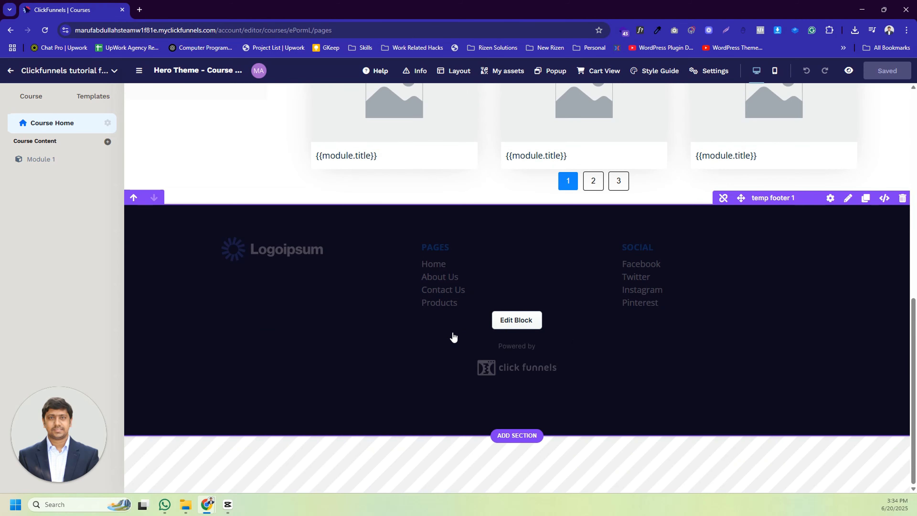
mouse_move(767, 200)
scroll(675, 309, "up", 10)
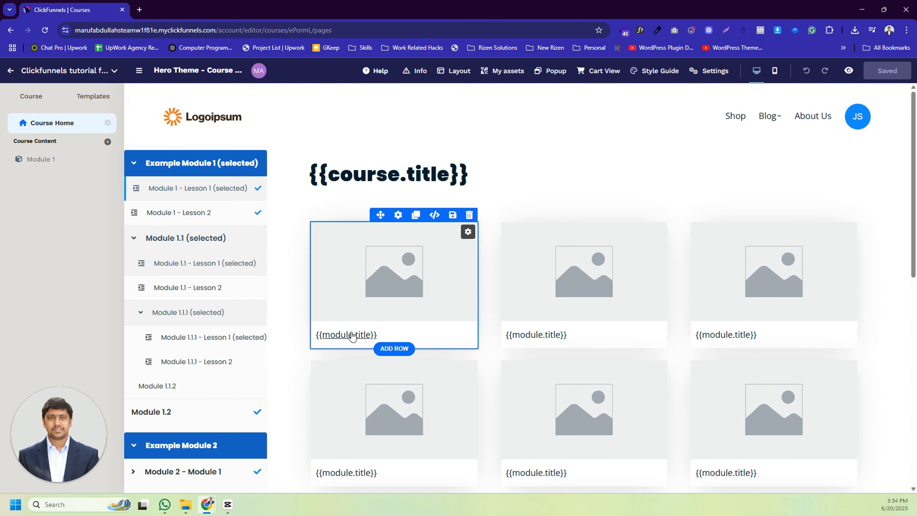
Inspect the Link Name setting of the module title link in the first module card
left_click(341, 334)
left_click(856, 172)
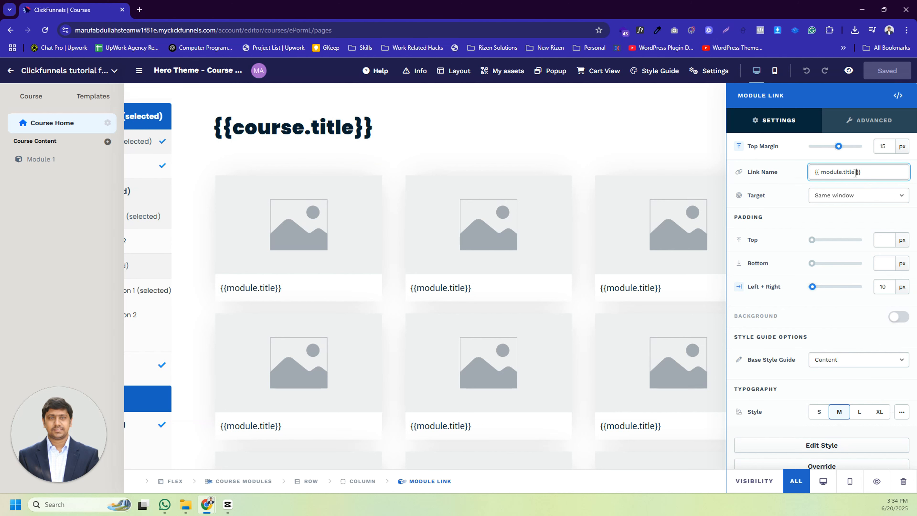
left_click_drag(855, 172, 821, 171)
left_click(650, 171)
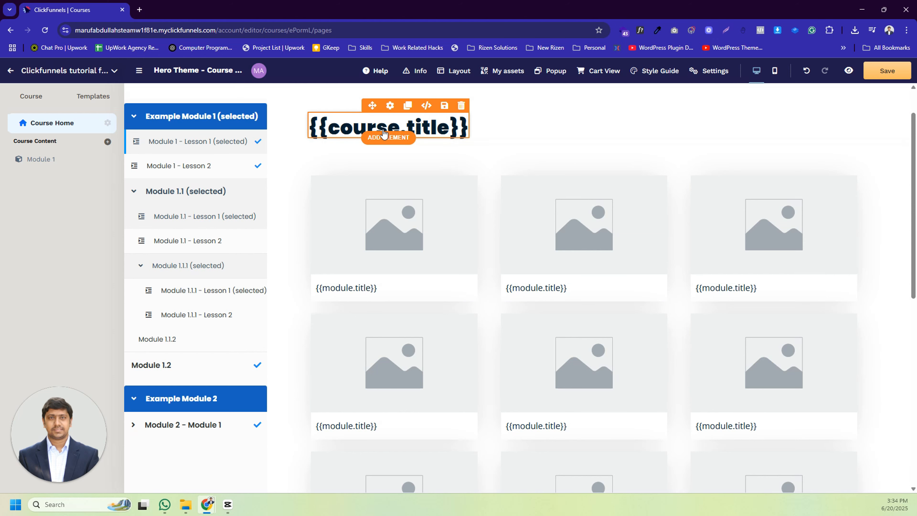
Examine the Collections elements, including Modules, that can be added below the course title
scroll(412, 133, "up", 2)
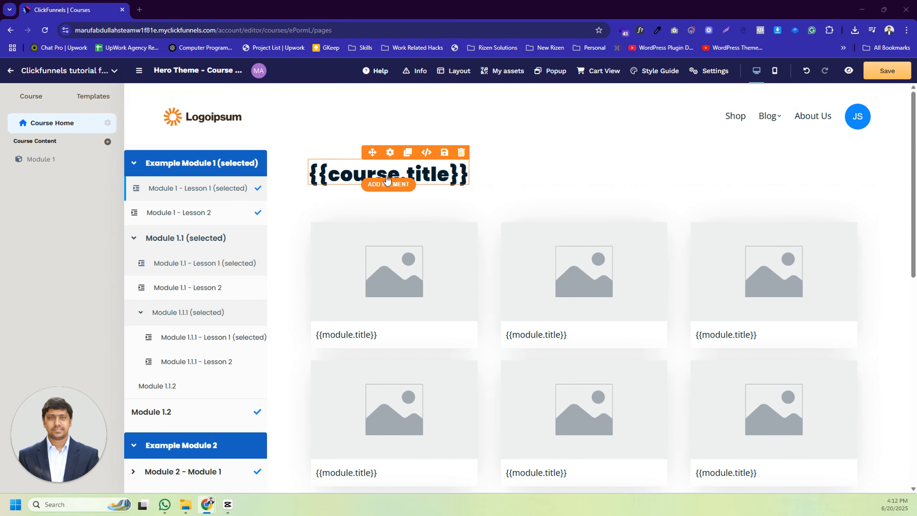
left_click(388, 184)
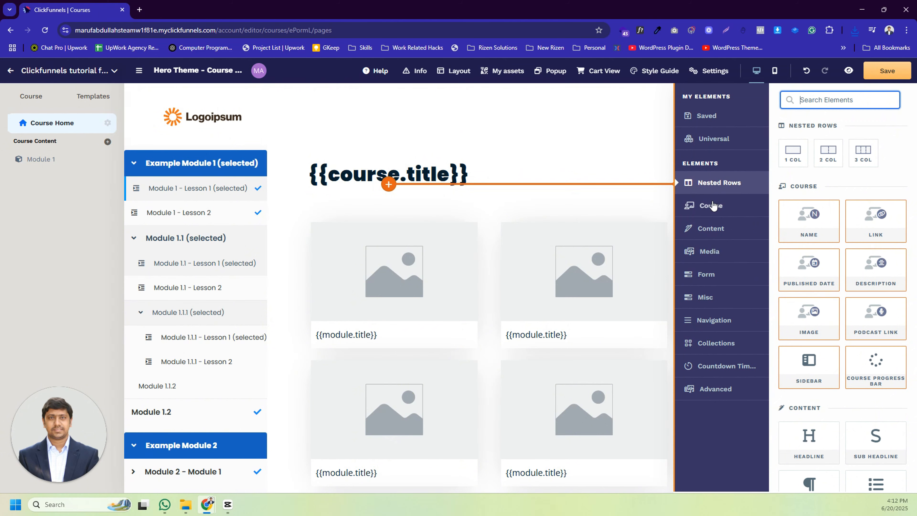
left_click(708, 342)
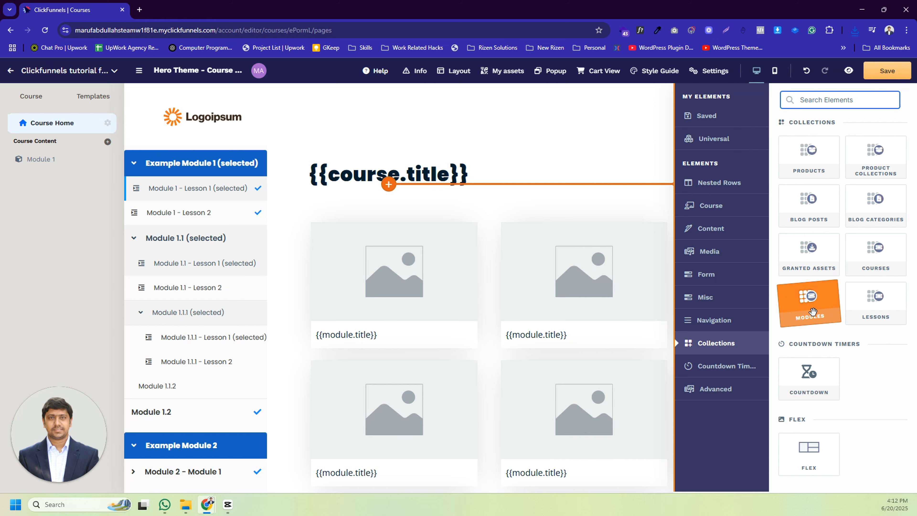
left_click_drag(798, 310, 614, 226)
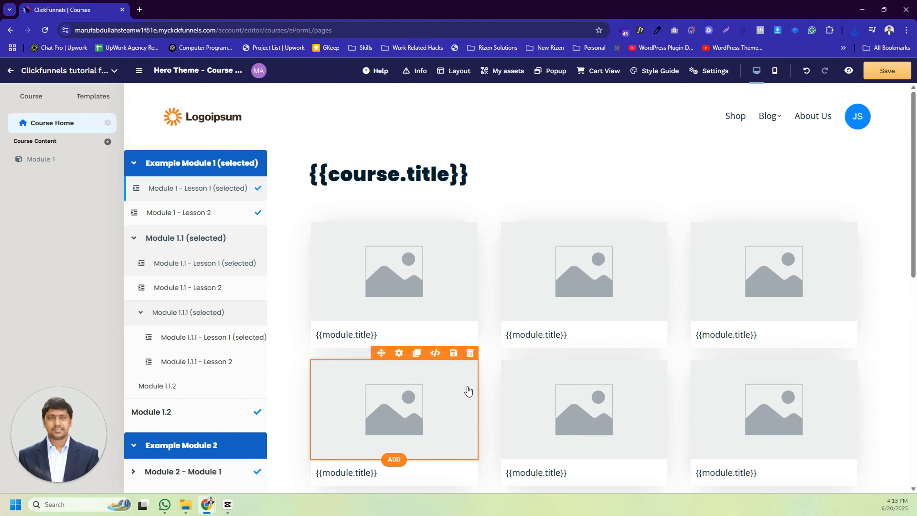
Add a button element below the module title in the module cards and check it across the grid
left_click(387, 343)
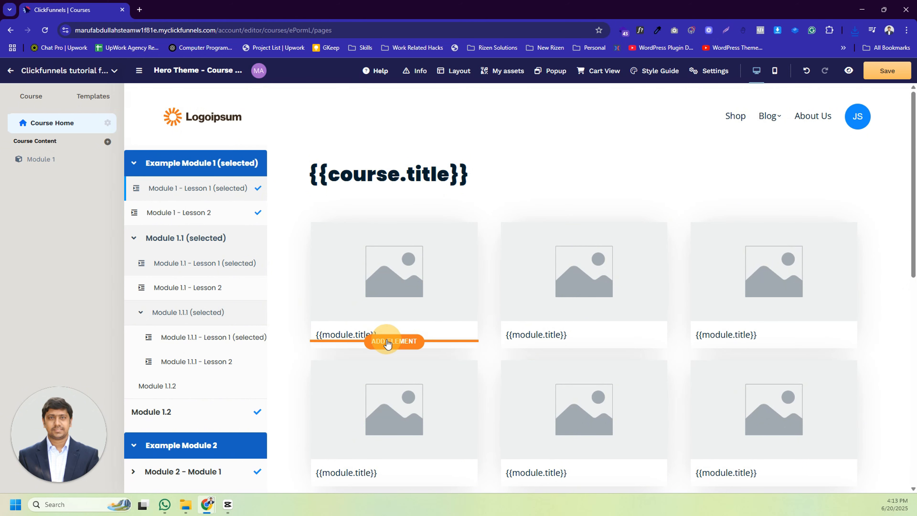
left_click(808, 420)
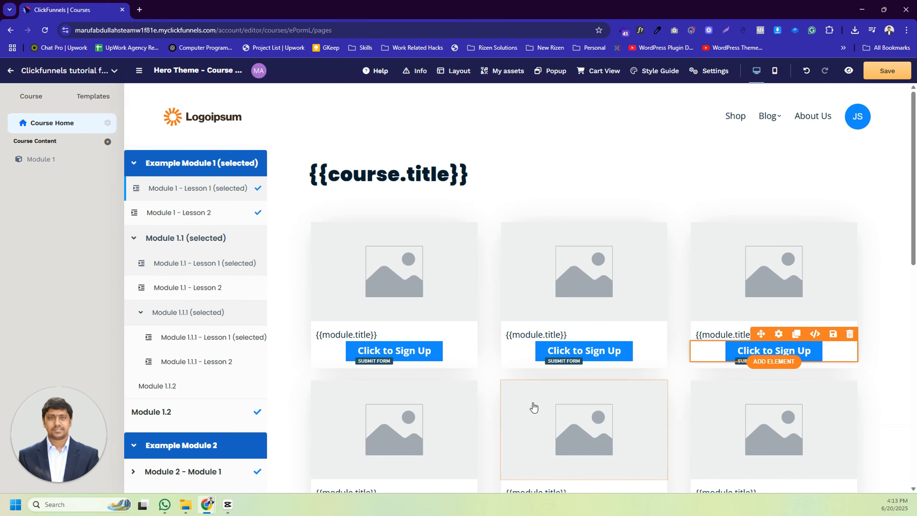
scroll(480, 399, "down", 3)
scroll(480, 399, "down", 5)
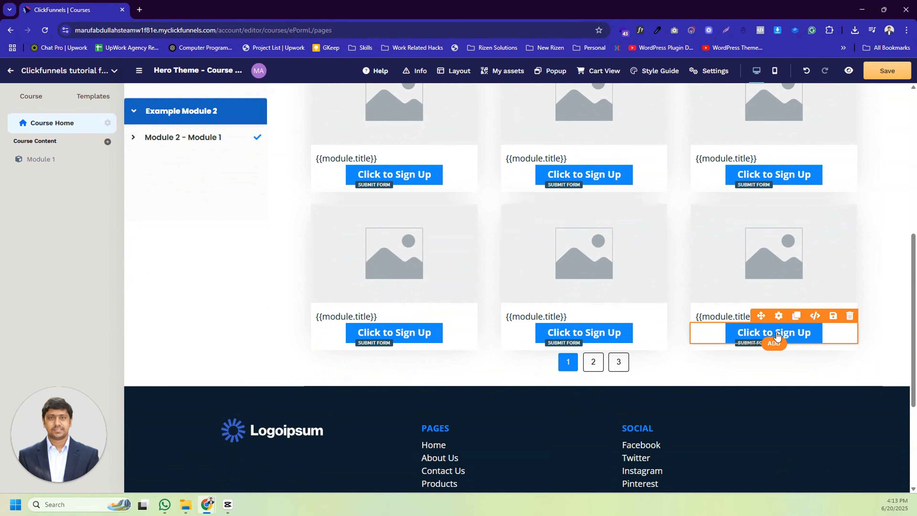
scroll(446, 377, "up", 5)
scroll(446, 377, "up", 3)
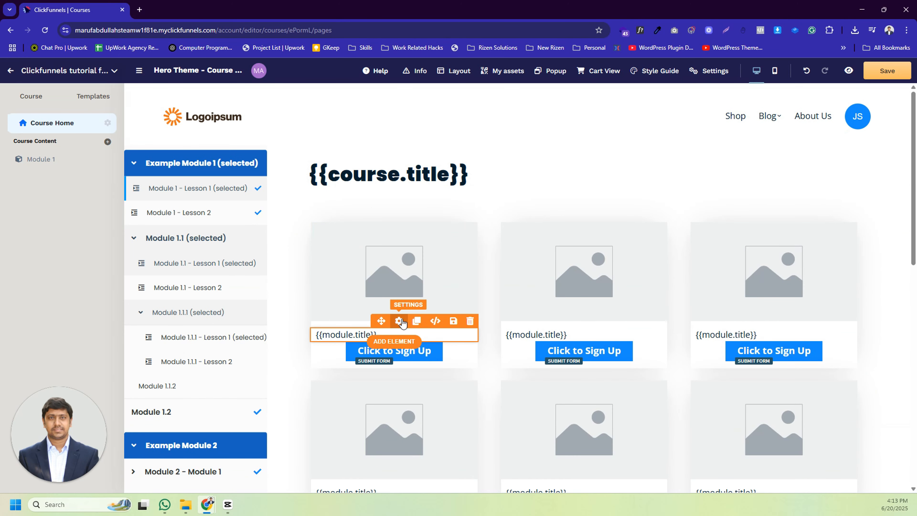
Set the font size of the module title link to 28 px
left_click(397, 322)
scroll(806, 315, "down", 4)
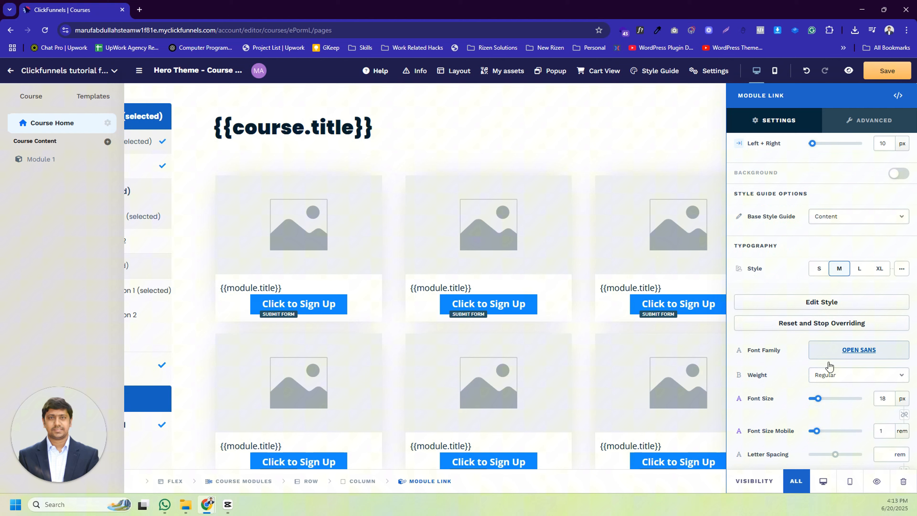
left_click(818, 398)
left_click_drag(818, 400, 826, 403)
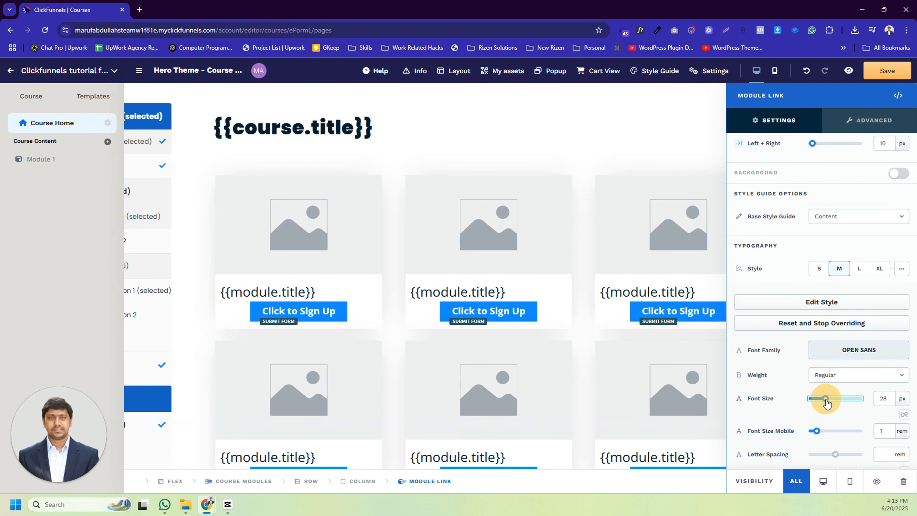
left_click(320, 295)
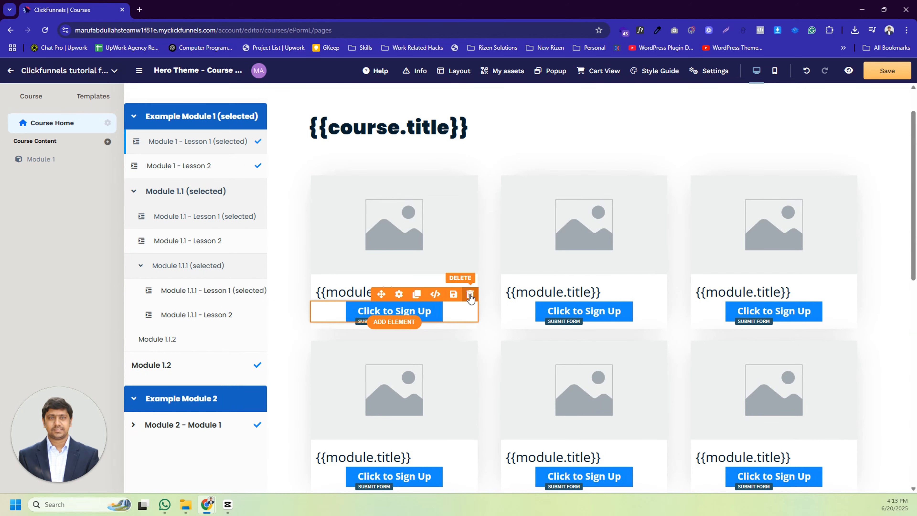
Delete the "Click to Sign Up" button from the module cards
left_click(469, 295)
scroll(424, 303, "down", 3)
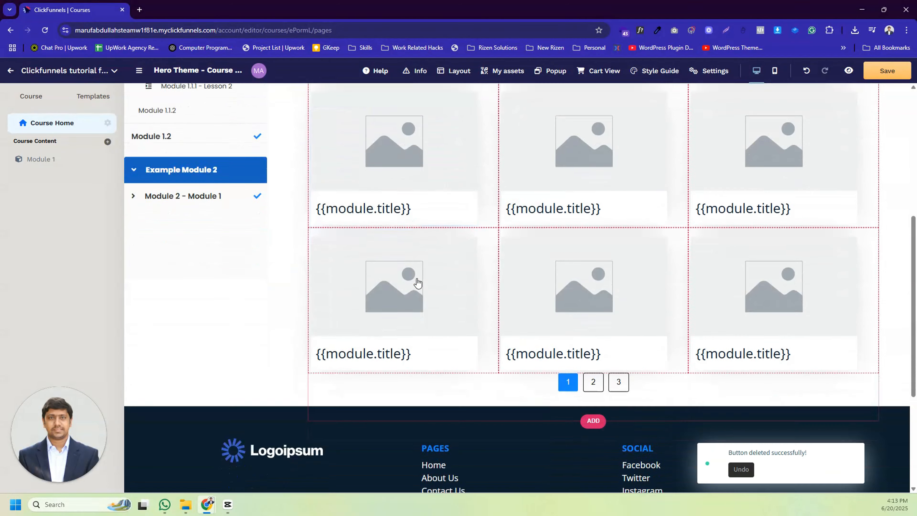
scroll(563, 314, "up", 5)
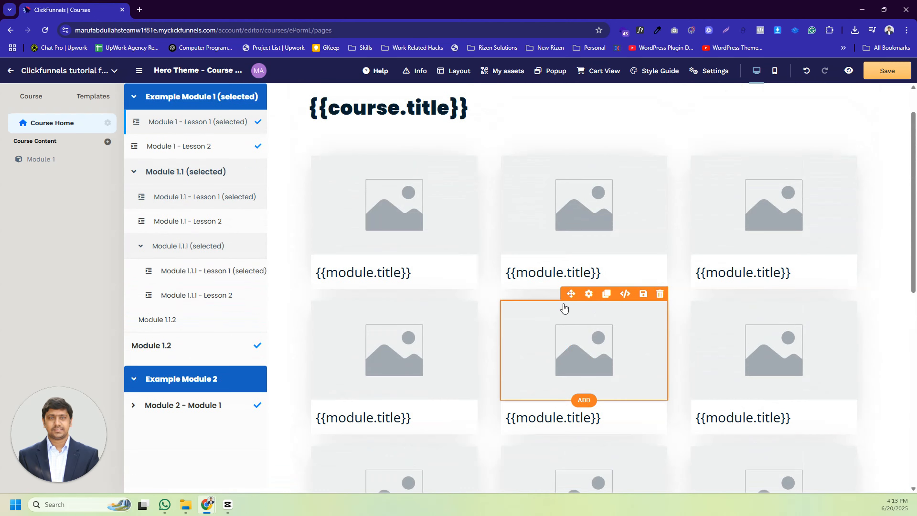
scroll(564, 308, "up", 2)
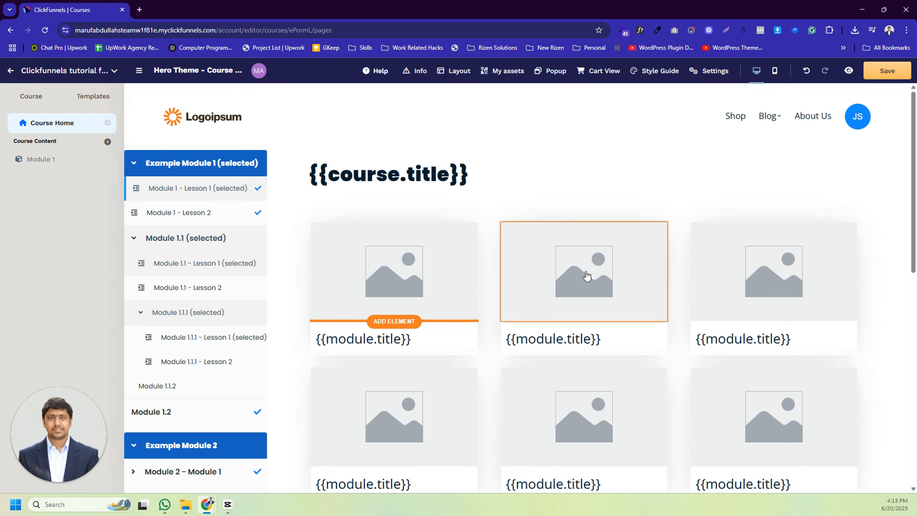
Browse the full list of elements that can be added below the course title
mouse_move(586, 275)
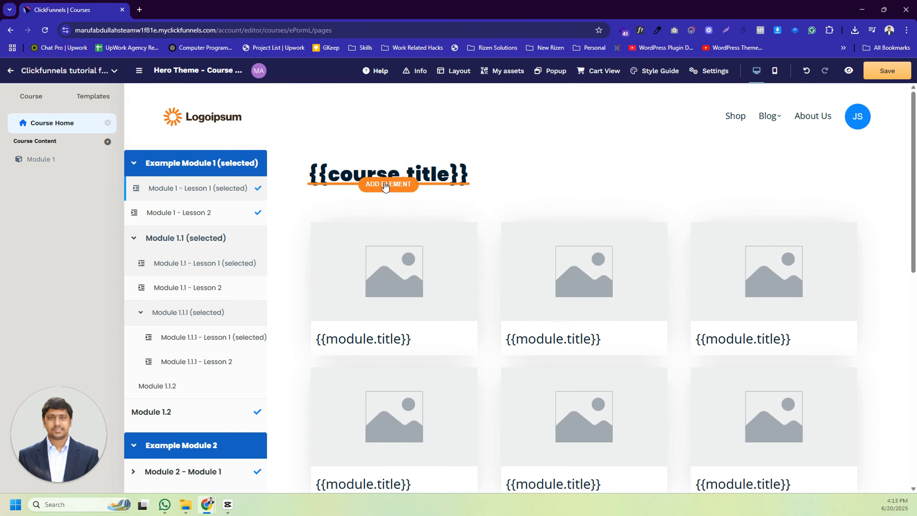
left_click(386, 184)
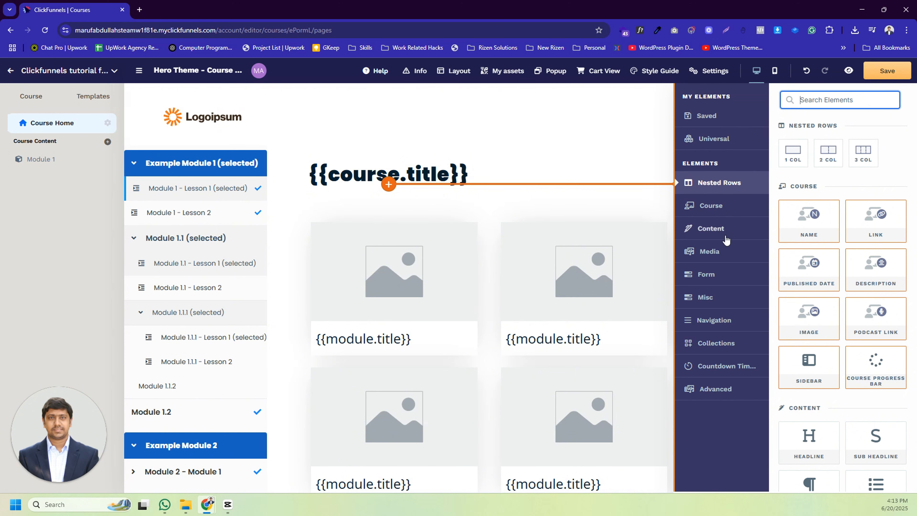
scroll(857, 279, "down", 20)
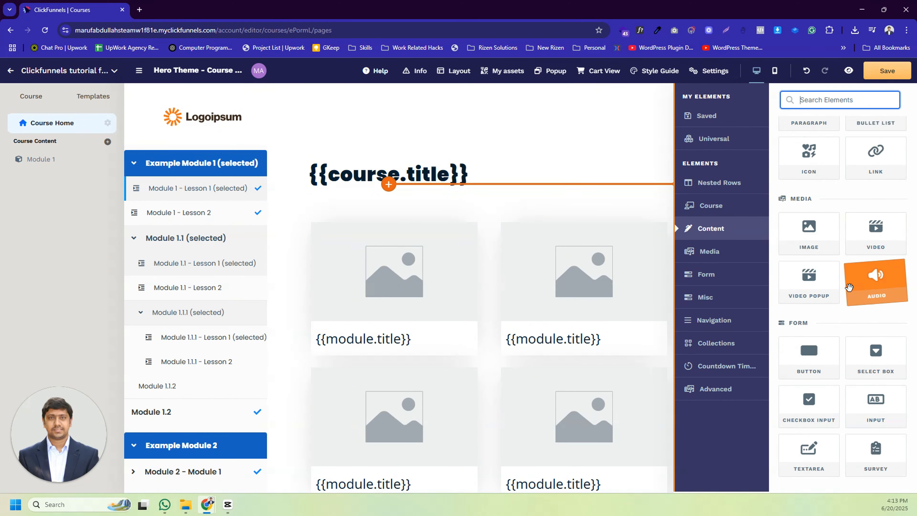
scroll(829, 404, "down", 15)
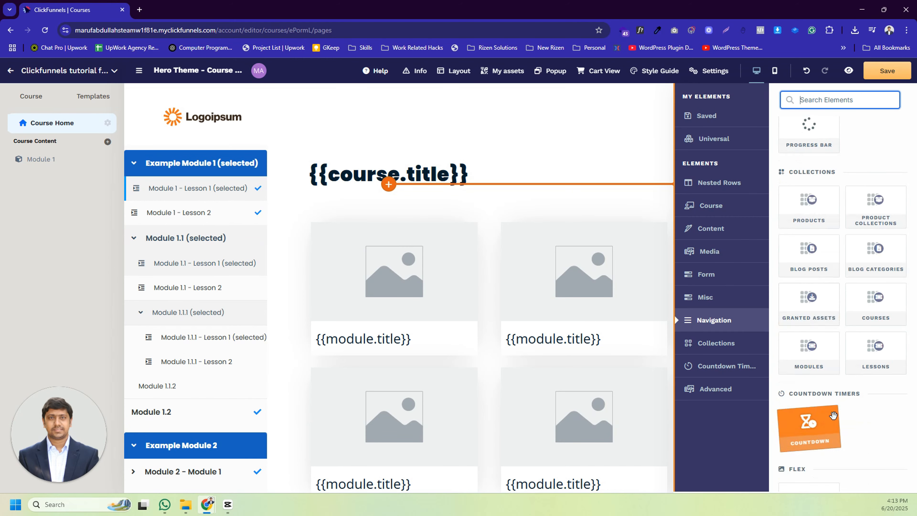
scroll(826, 403, "down", 10)
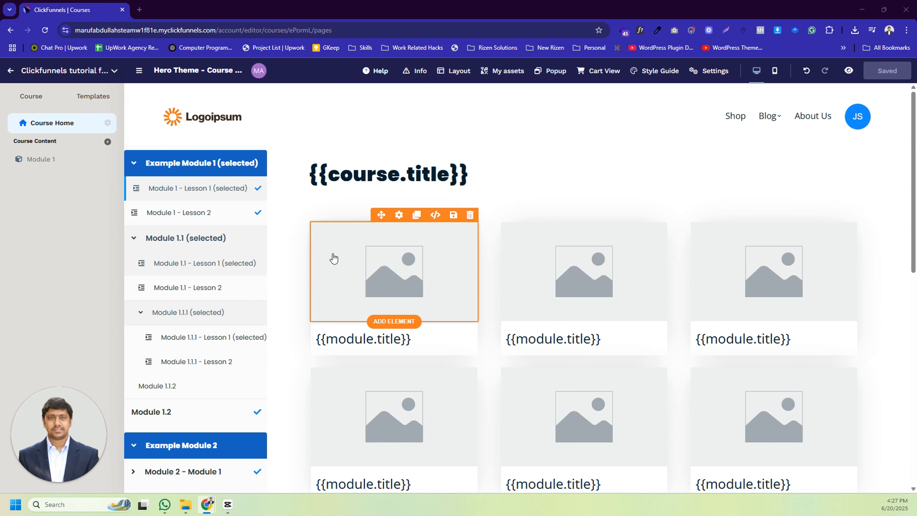
Open the course's Default Module Page template for editing
left_click(85, 99)
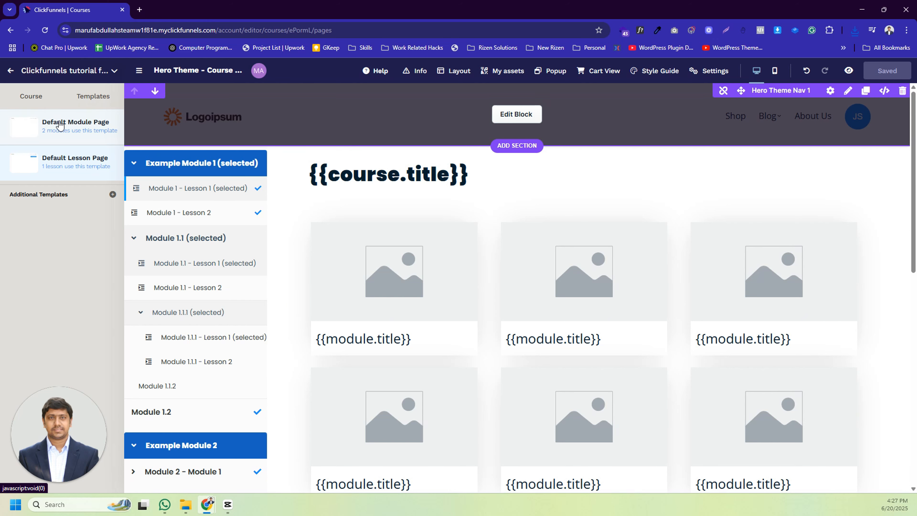
left_click(80, 126)
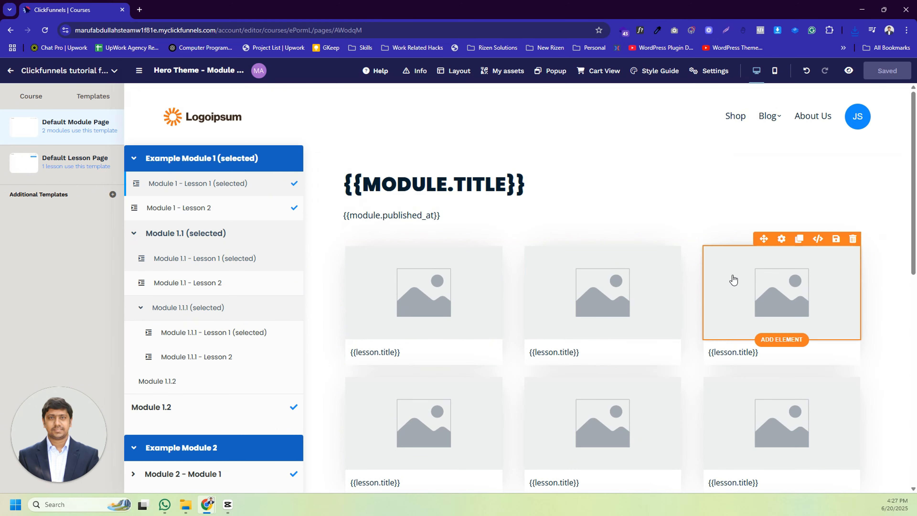
Open the course's Default Lesson Page template and look over its lesson title, completion button and video layout
scroll(740, 275, "down", 10)
scroll(608, 237, "up", 10)
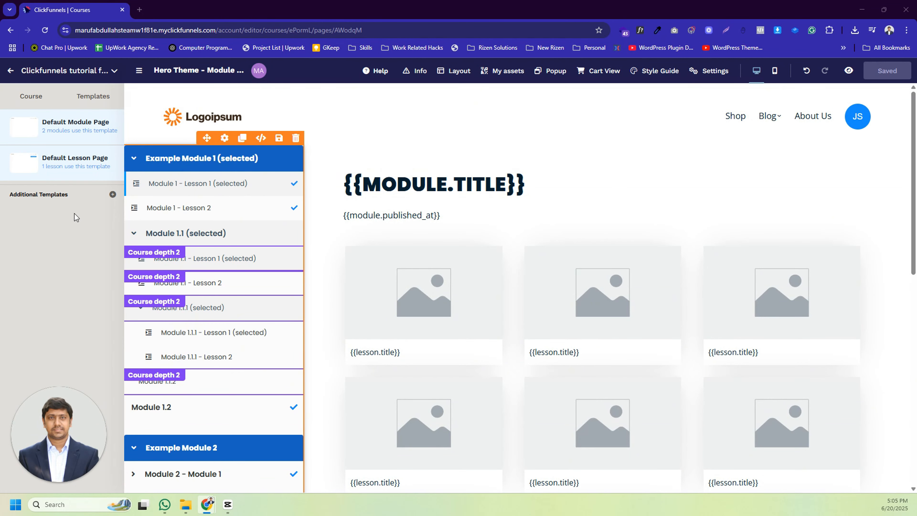
left_click(72, 163)
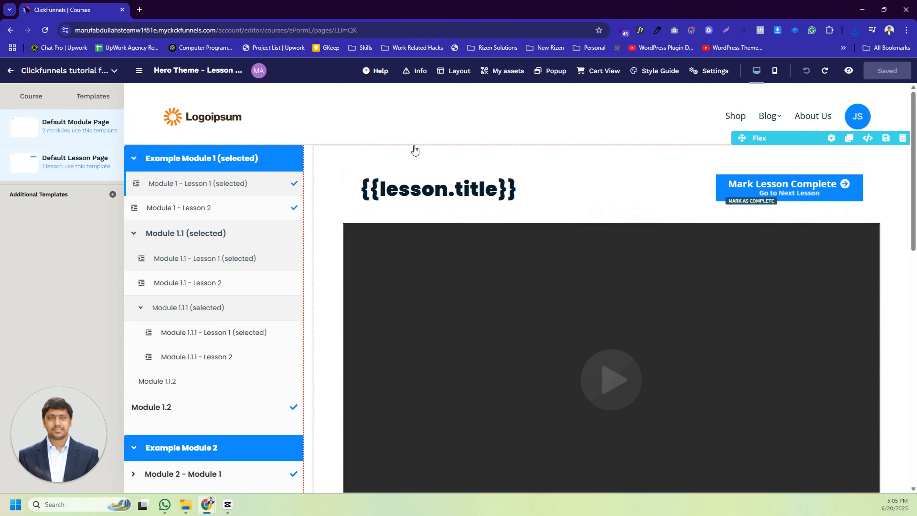
scroll(635, 202, "down", 3)
scroll(641, 213, "up", 3)
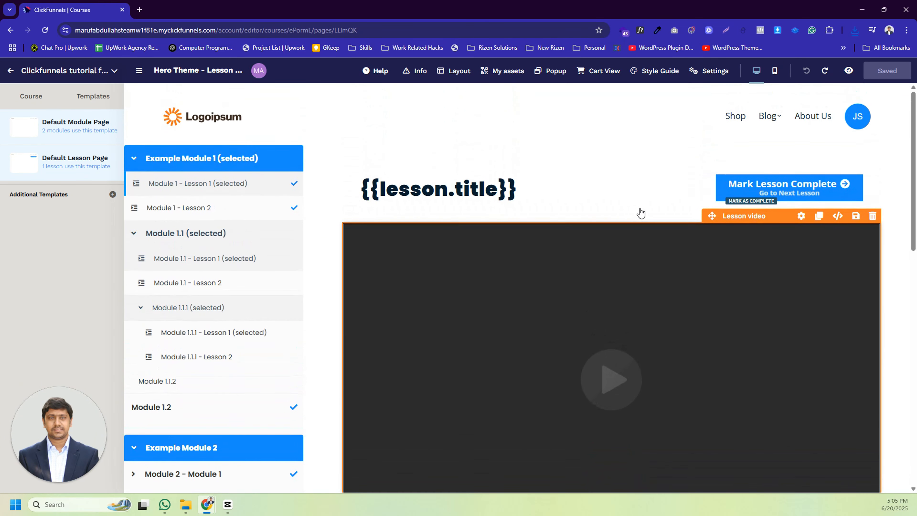
scroll(629, 218, "down", 10)
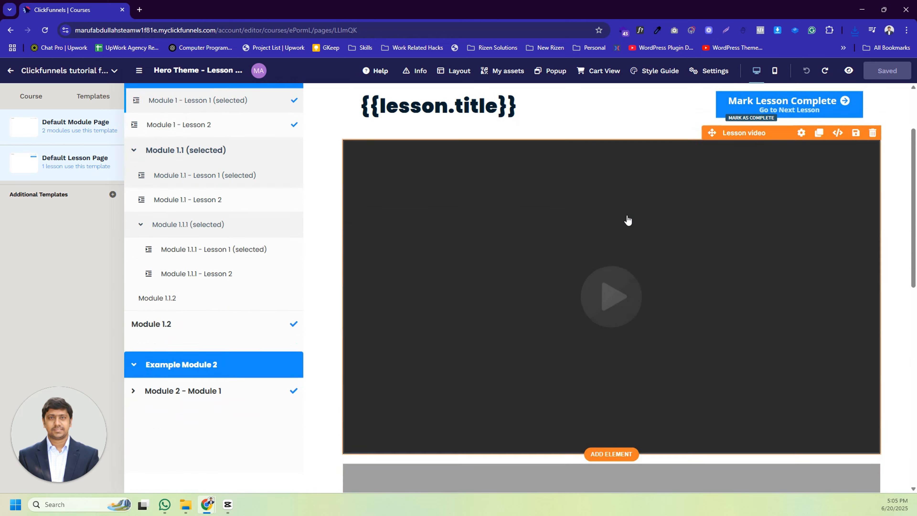
scroll(628, 220, "up", 10)
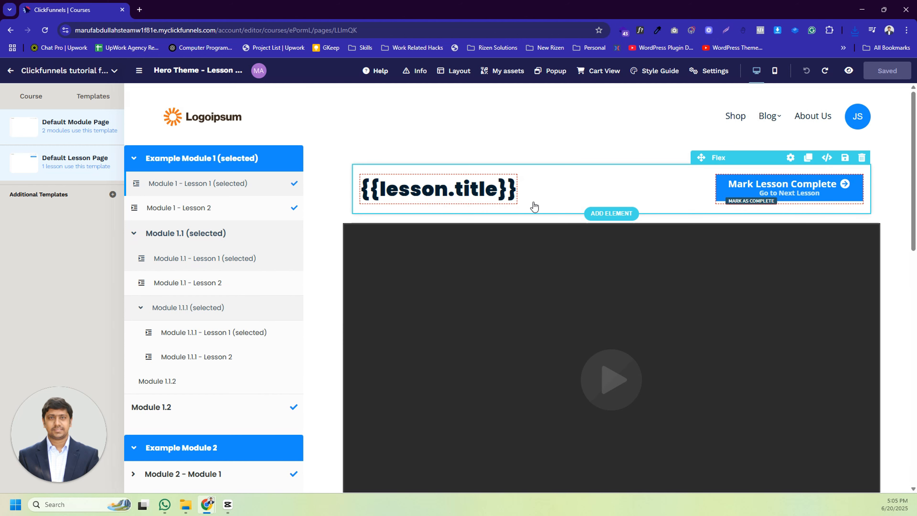
View the elements that can be added to the lesson title row and directly after the title, without adding any
left_click(608, 211)
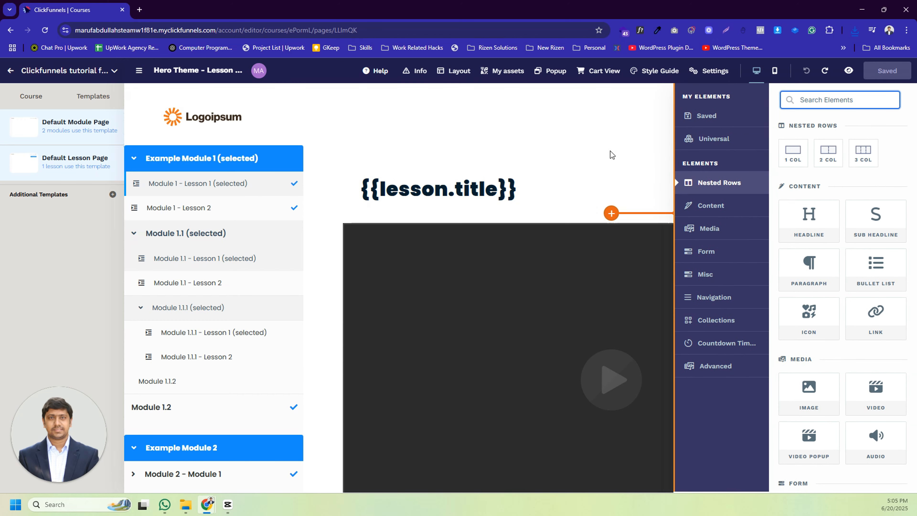
left_click(437, 204)
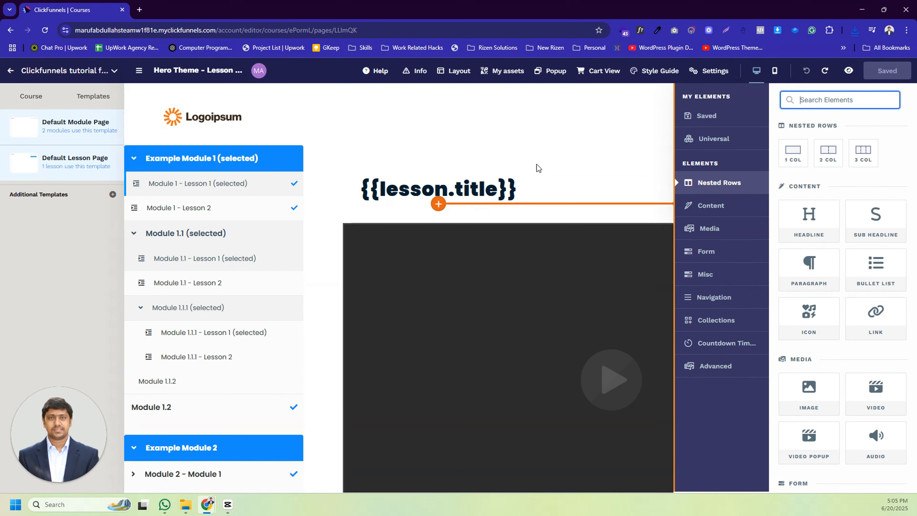
left_click(540, 164)
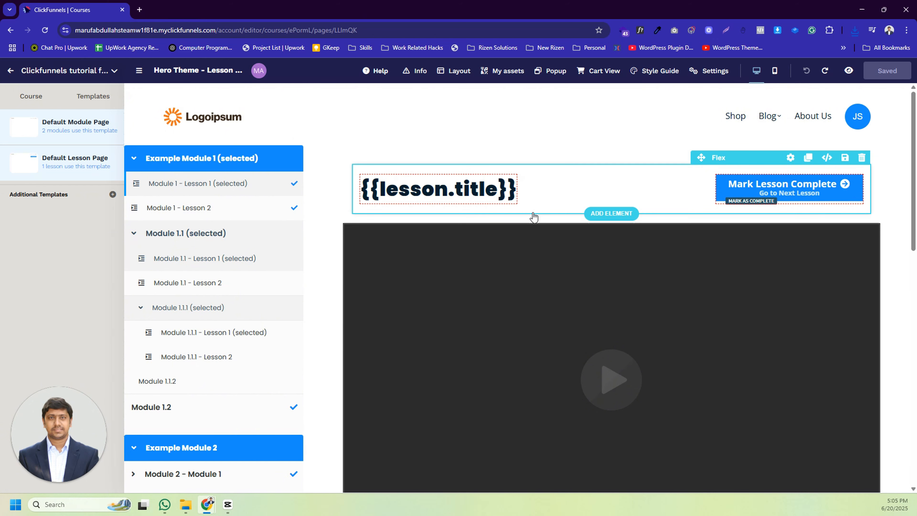
Inspect the settings of the Lesson video element and close them without changes
scroll(533, 217, "down", 1)
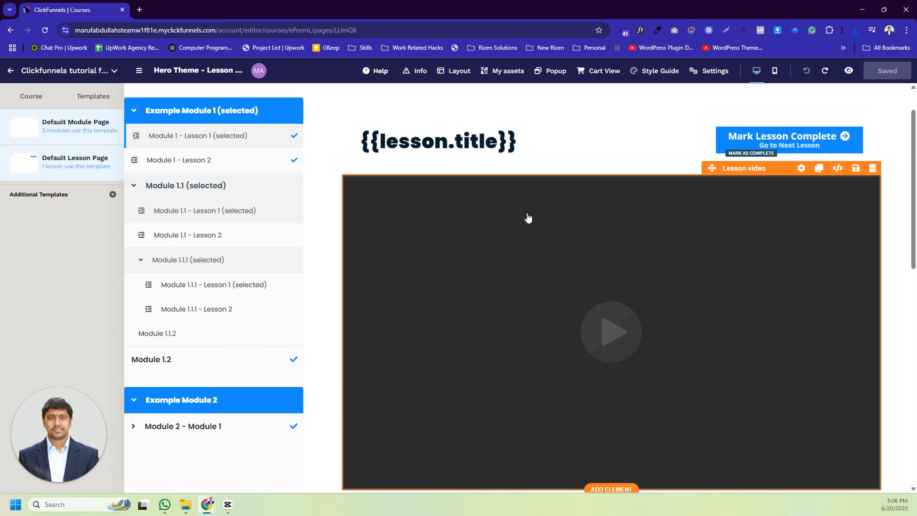
scroll(484, 218, "down", 1)
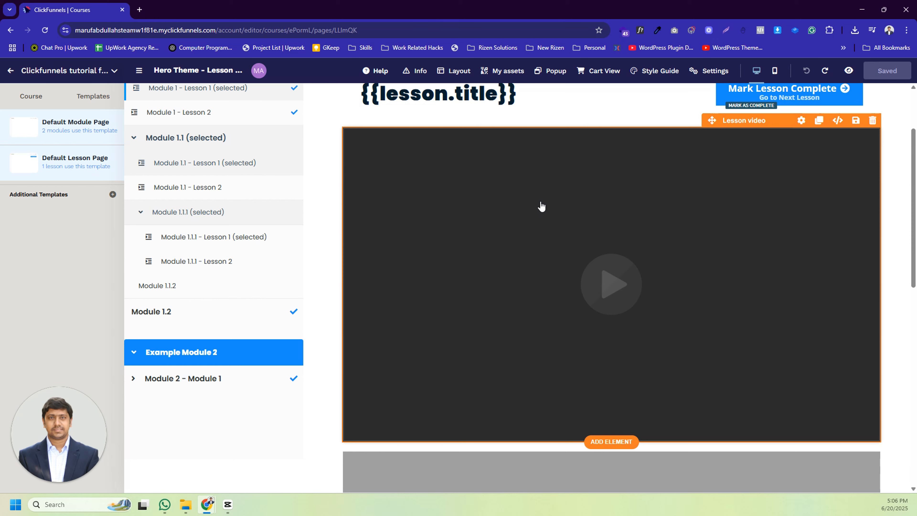
scroll(541, 206, "up", 1)
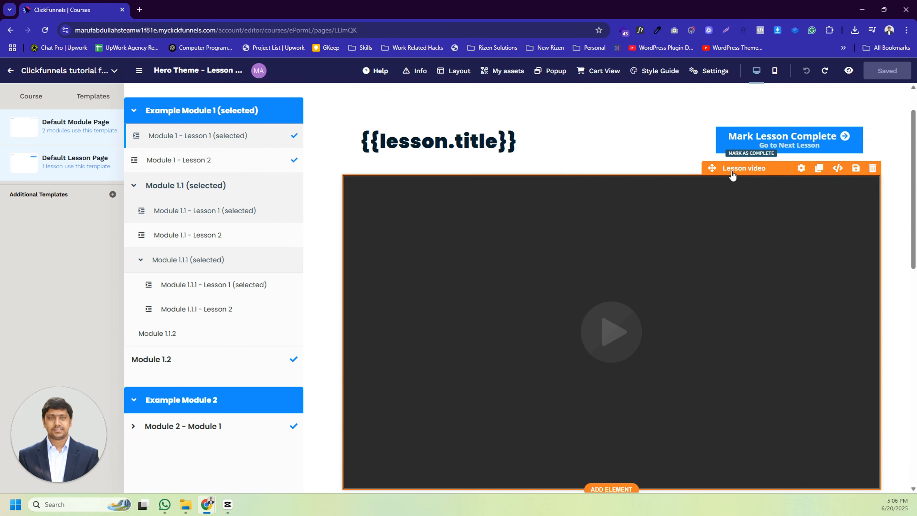
left_click(750, 170)
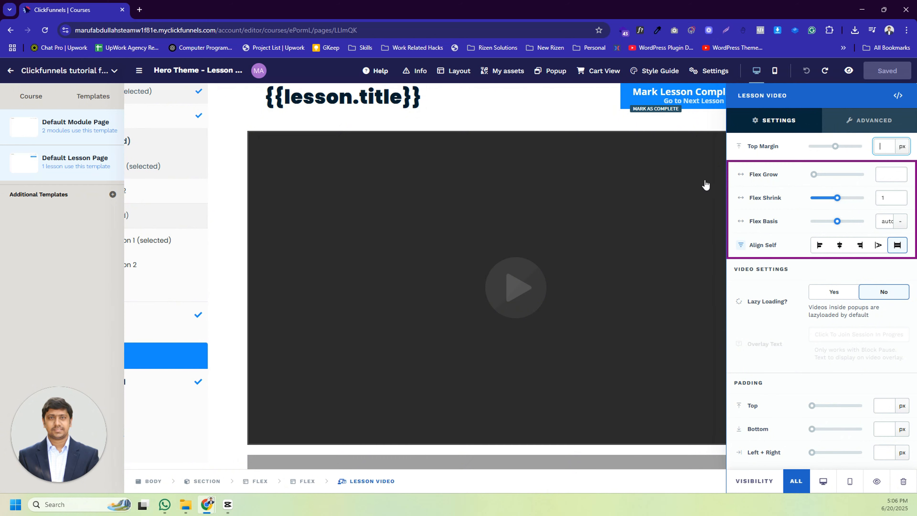
key("Escape")
Examine the dynamically replaced Content Body element below the lesson video and return to the page header
scroll(665, 235, "down", 3)
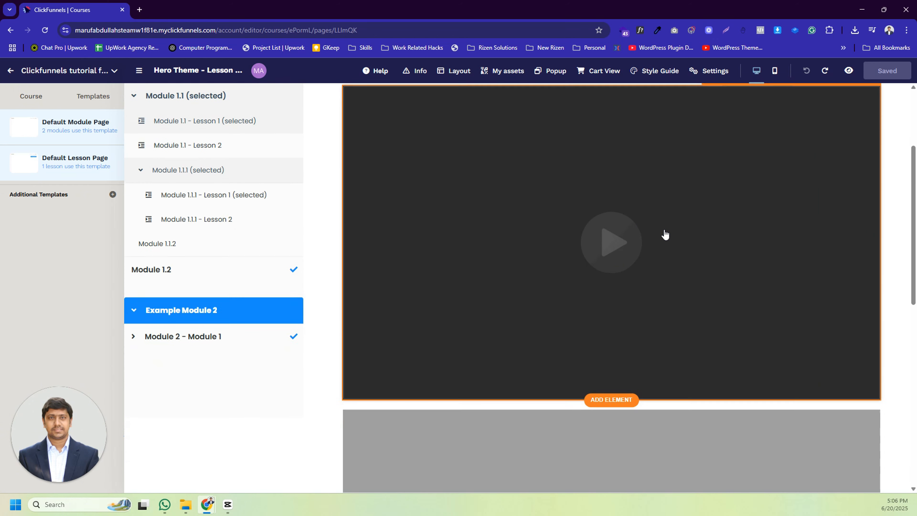
scroll(665, 234, "down", 2)
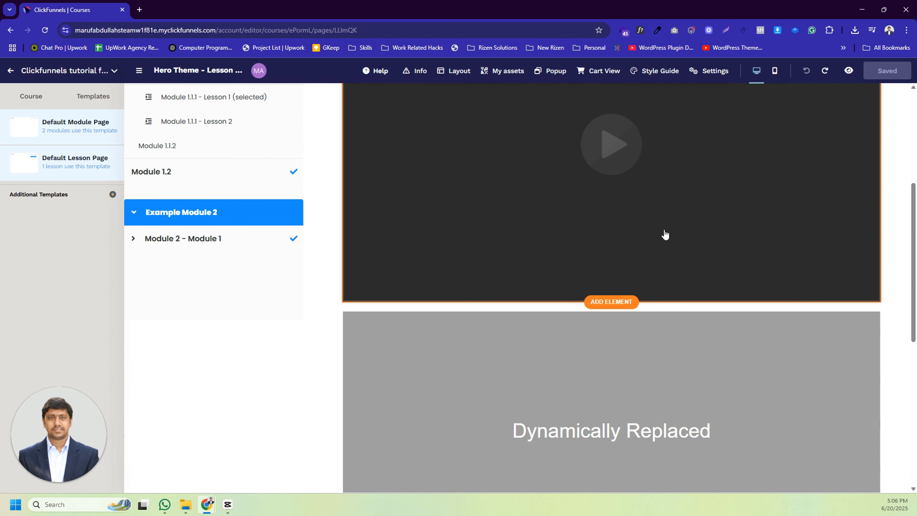
scroll(665, 235, "up", 1)
scroll(666, 235, "down", 2)
scroll(665, 235, "down", 3)
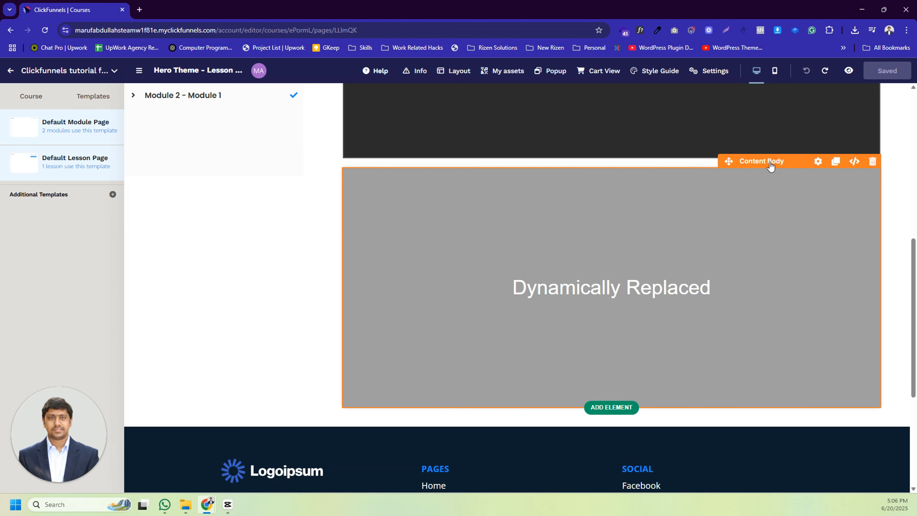
scroll(595, 284, "up", 2)
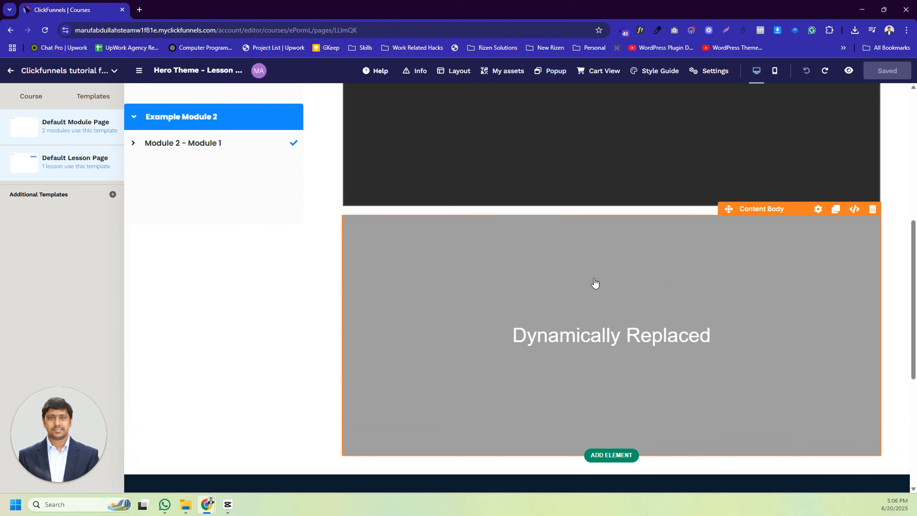
scroll(594, 298, "up", 9)
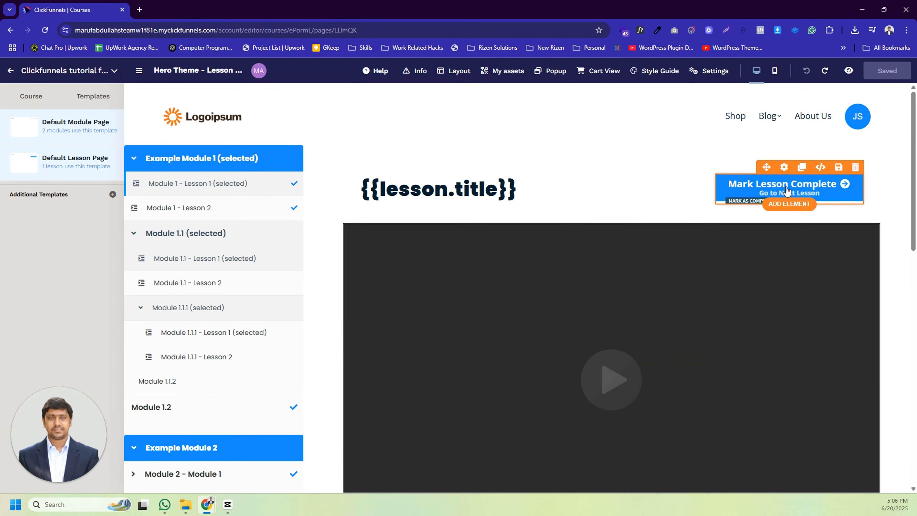
Check the element choices below the Mark Lesson Complete button and the lesson title row, closing them without adding anything
left_click(774, 205)
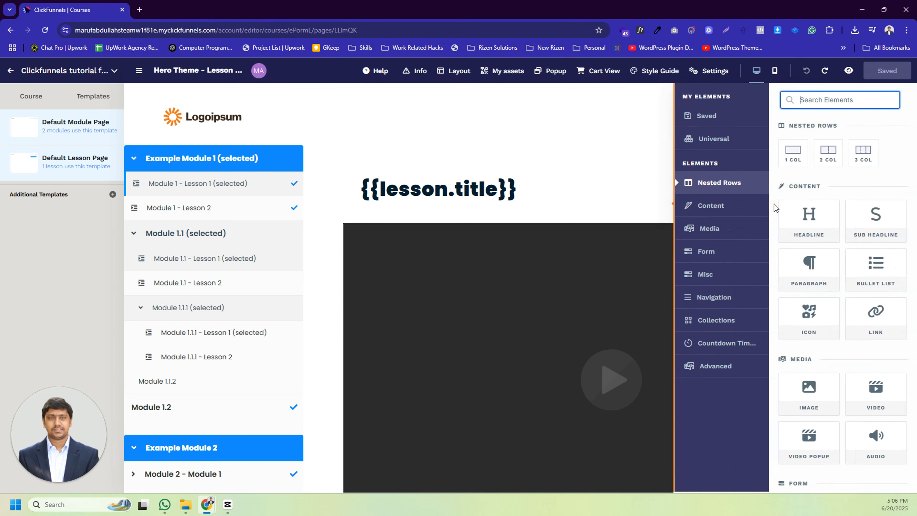
left_click(605, 204)
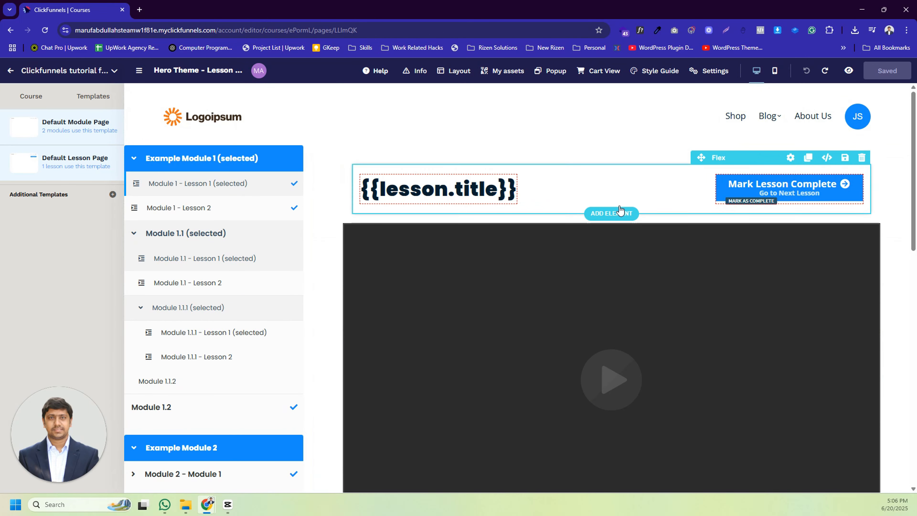
left_click(614, 213)
left_click(541, 182)
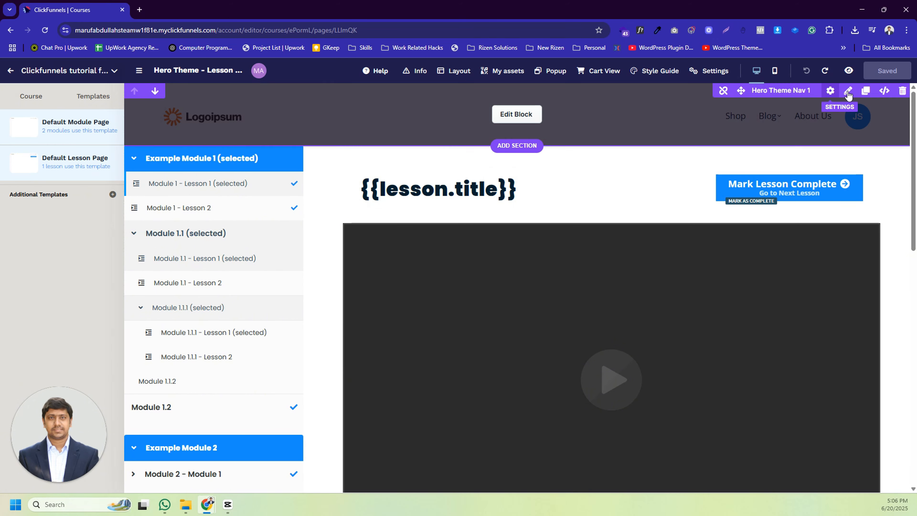
Save the lesson page template and exit the editor back to the course
left_click(879, 70)
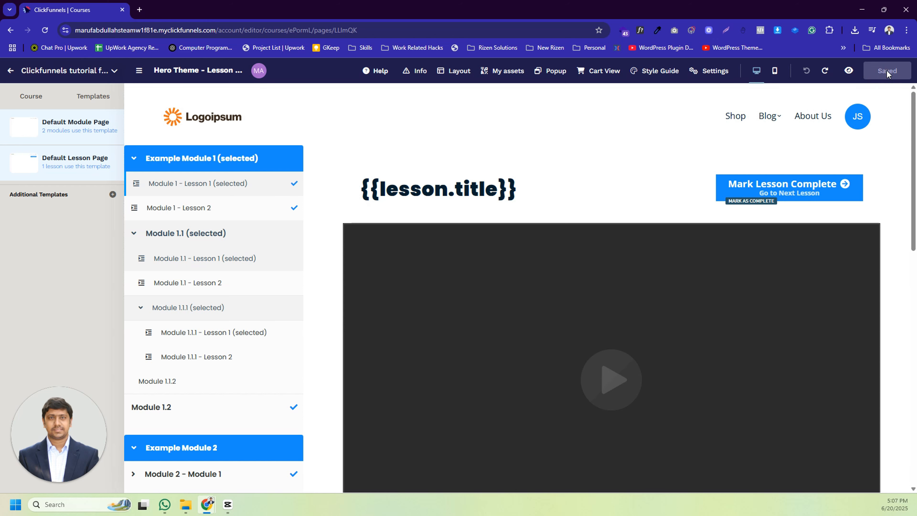
left_click(887, 70)
left_click(9, 71)
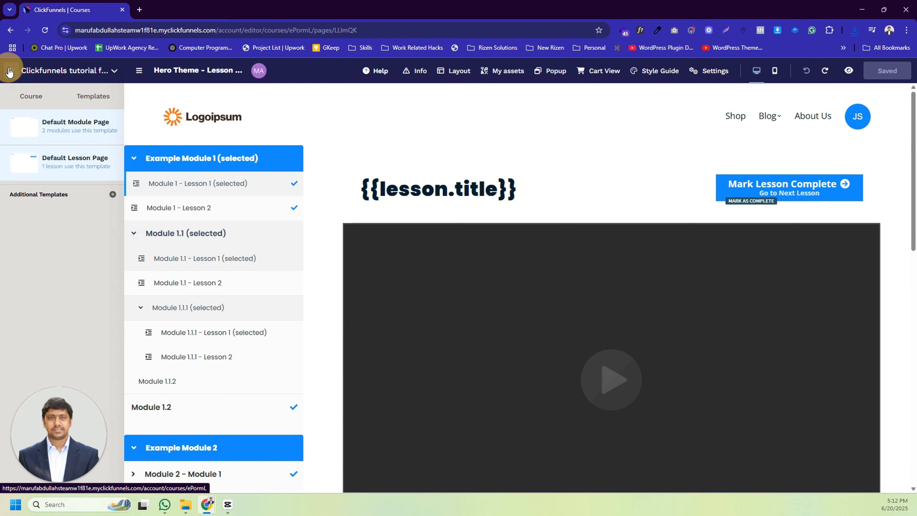